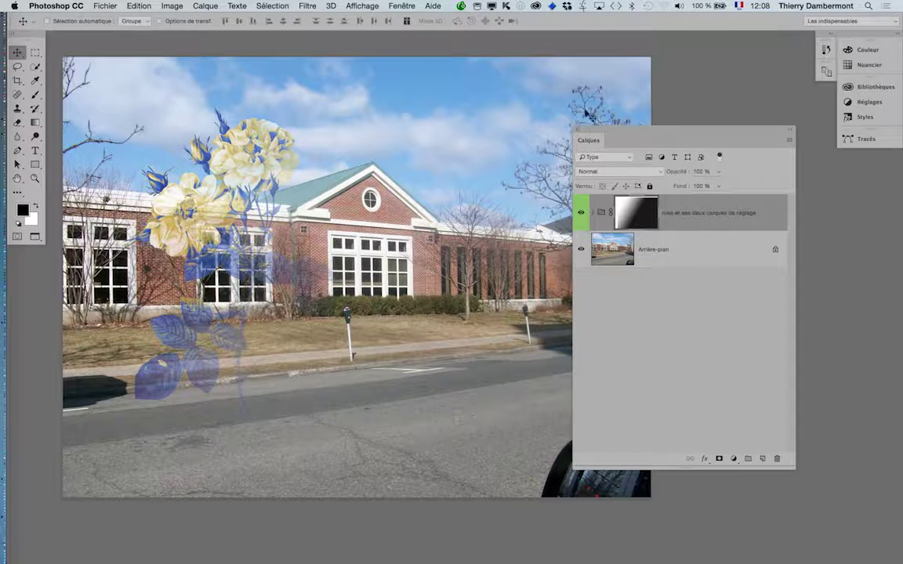
# Activate the Text tool and inspect the layers inside the "rose et ses deux calques de réglage" group.
pyautogui.moveTo(31, 37); pyautogui.dragTo(61, 94)
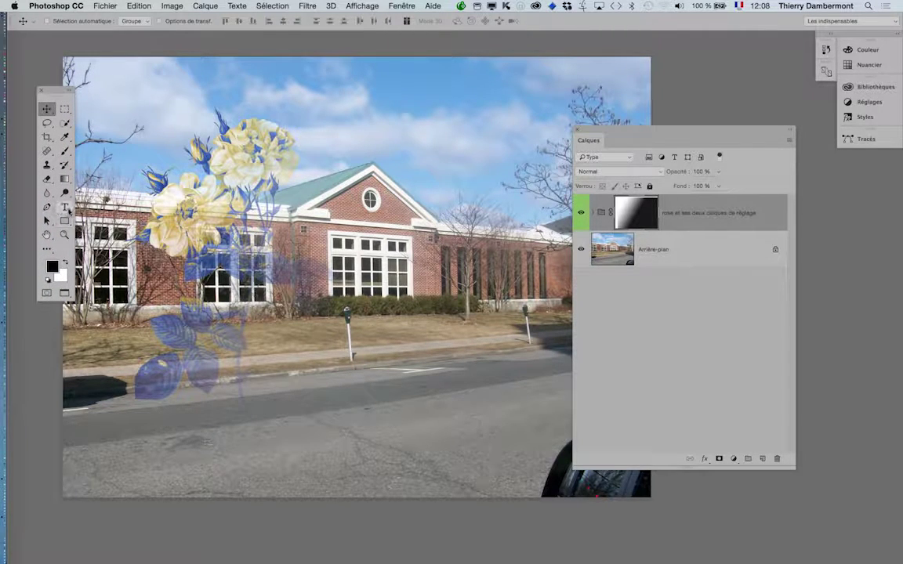
pyautogui.click(65, 208)
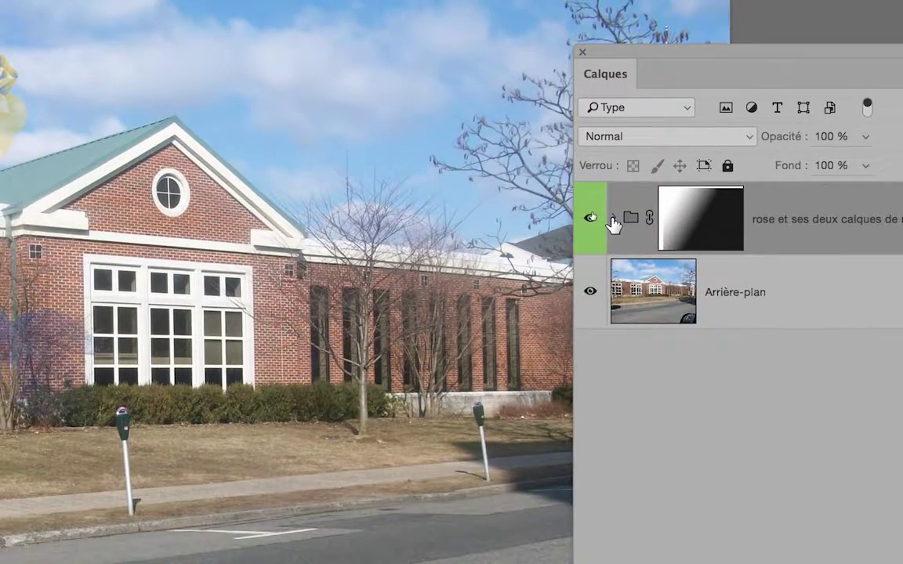
pyautogui.click(613, 219)
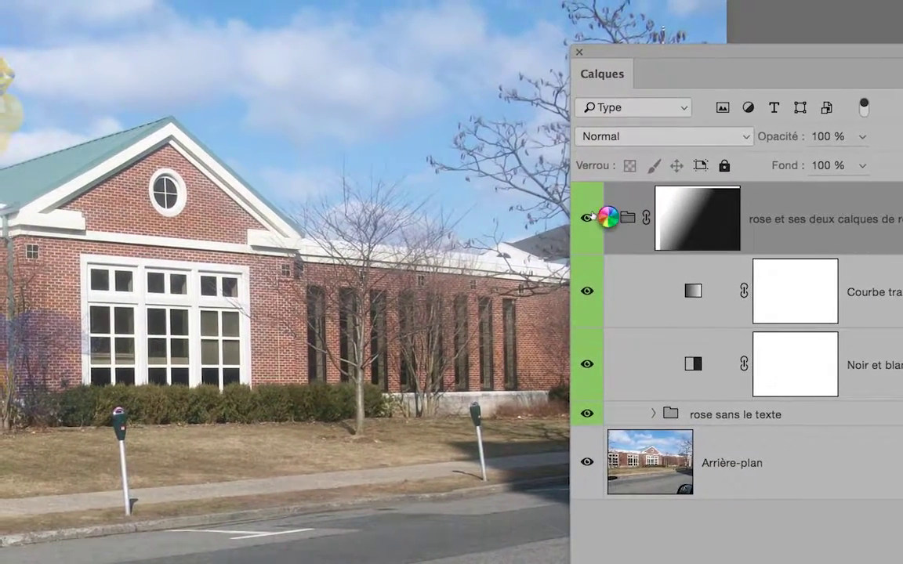
pyautogui.click(609, 219)
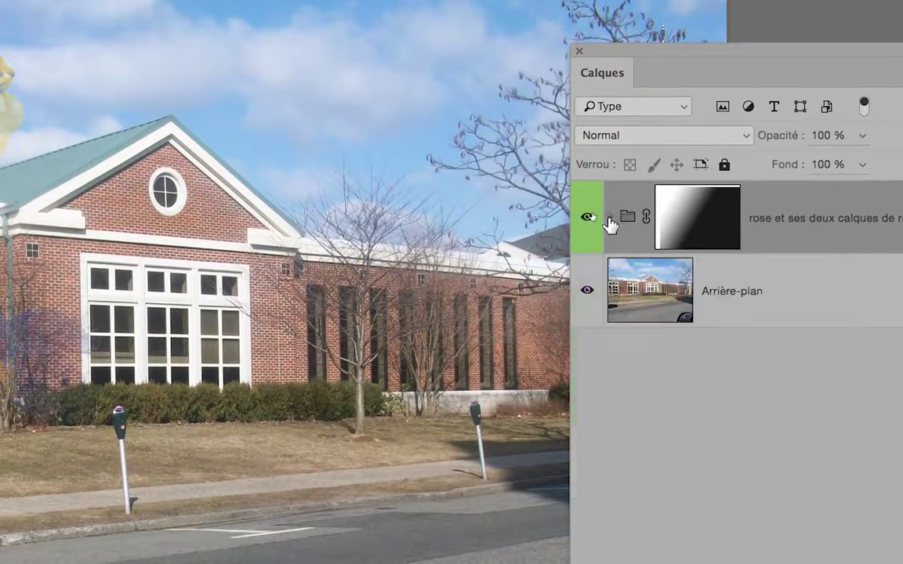
pyautogui.click(610, 220)
pyautogui.click(609, 220)
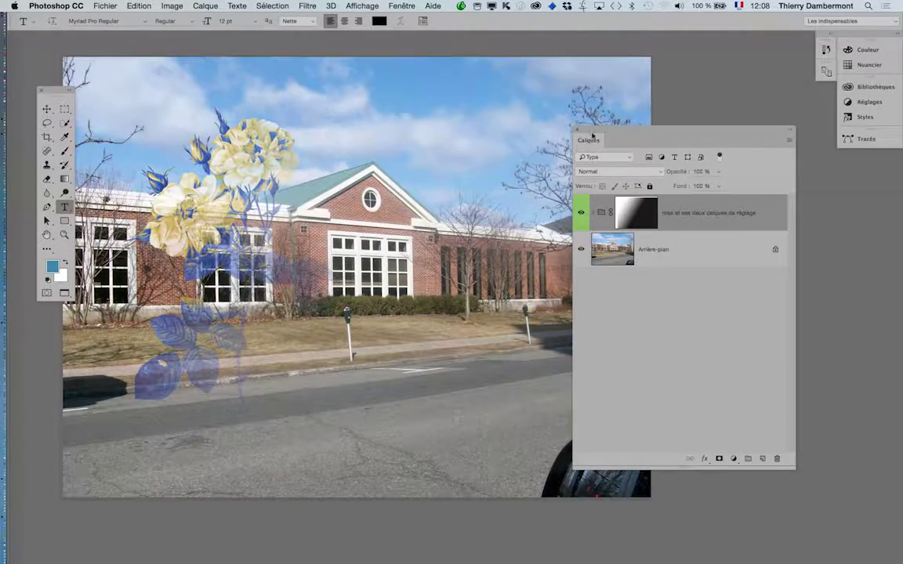
# Uncover the right side of the photo and add the point text "Maple" at 36 pt in the sky above the upper rose.
pyautogui.moveTo(592, 132); pyautogui.dragTo(692, 142)
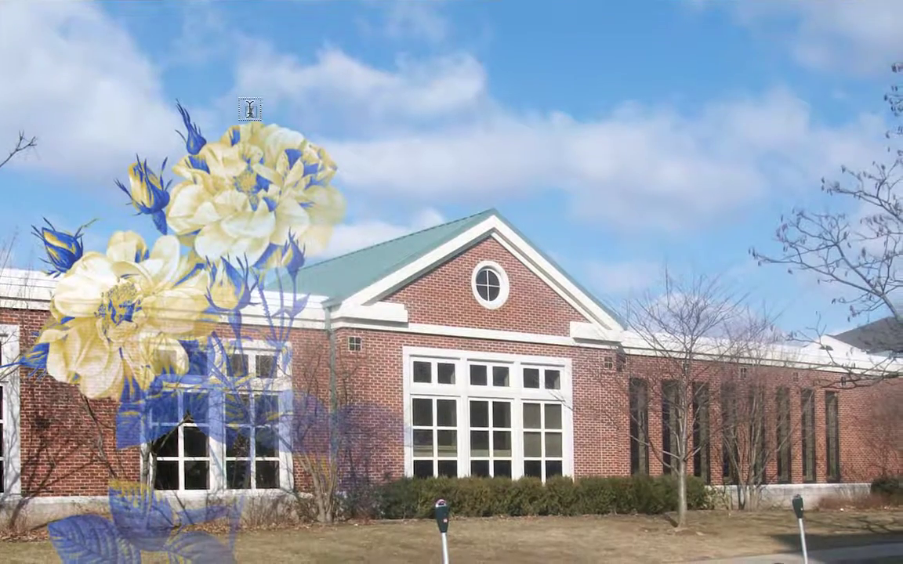
pyautogui.click(257, 113)
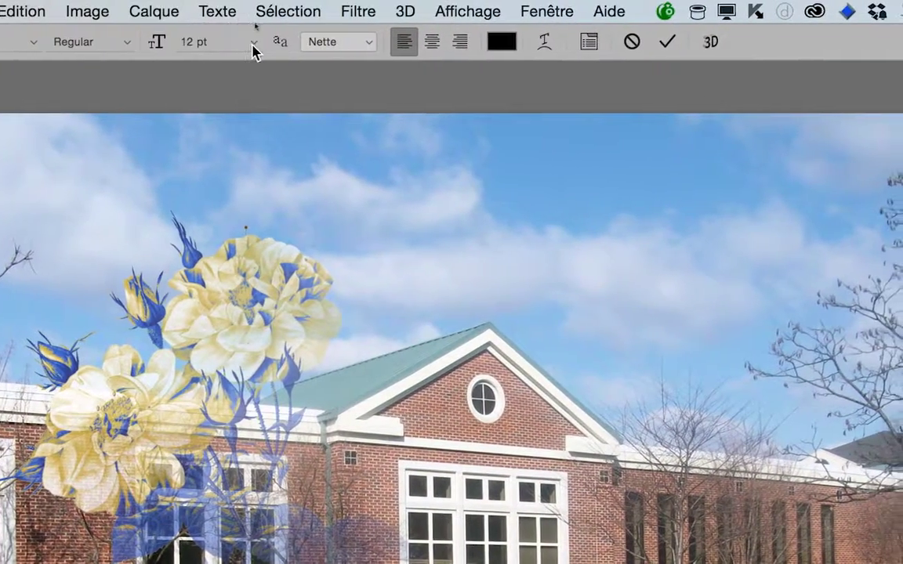
pyautogui.click(265, 42)
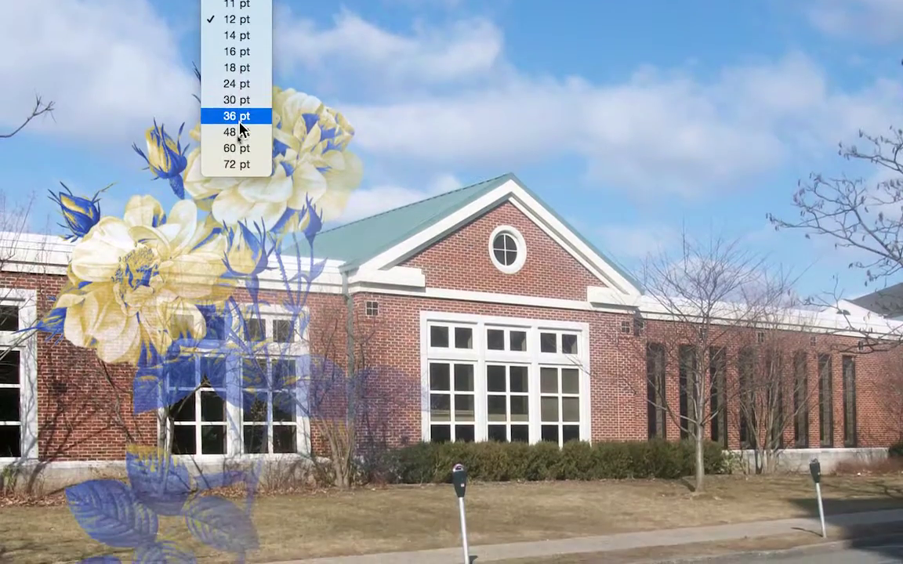
pyautogui.click(239, 119)
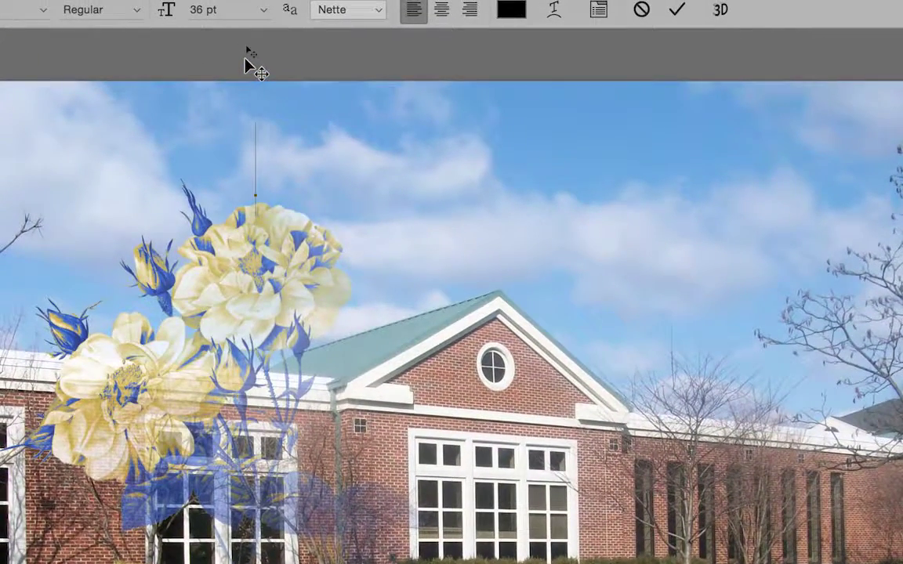
pyautogui.write('Maple')
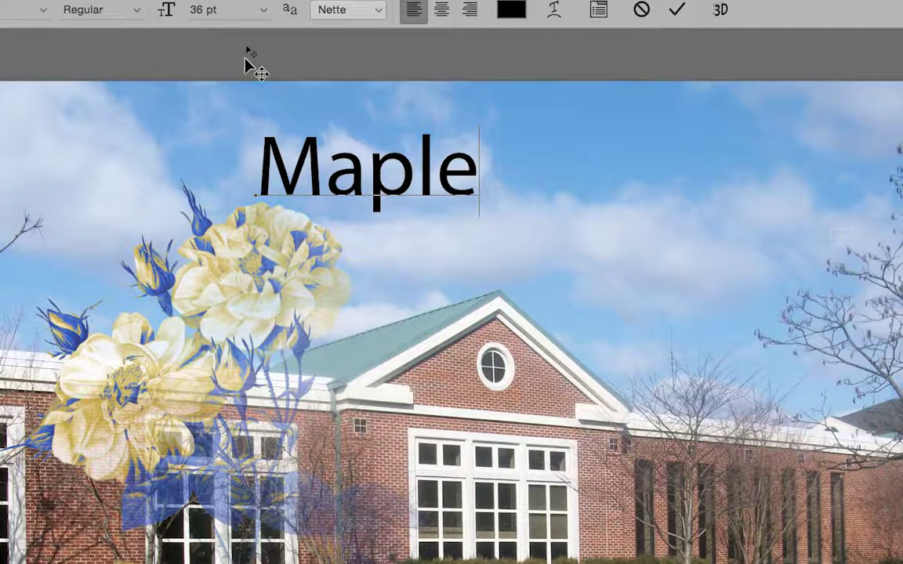
pyautogui.hotkey('ctrl', 'Return')
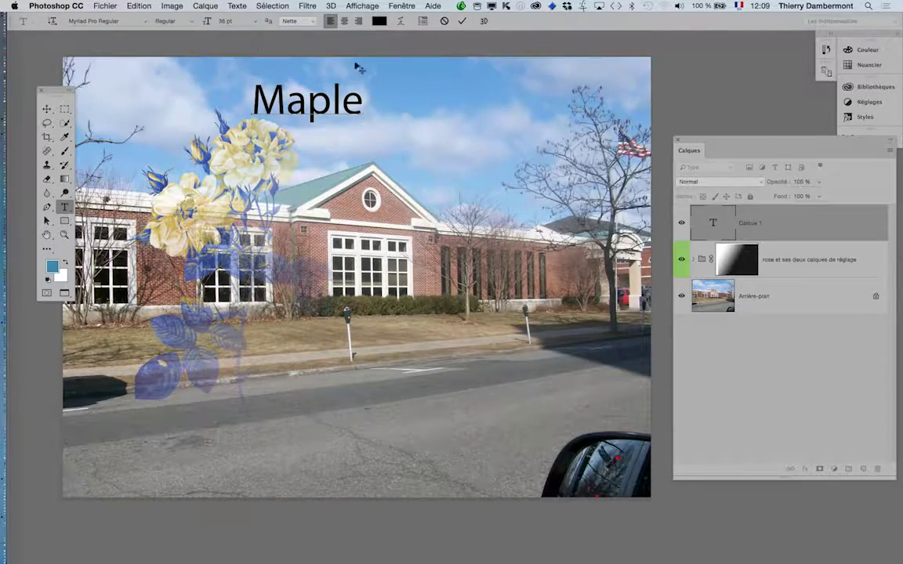
# Display the character and paragraph settings, then keep only the character settings floating beside the "Maple" text.
pyautogui.click(399, 6)
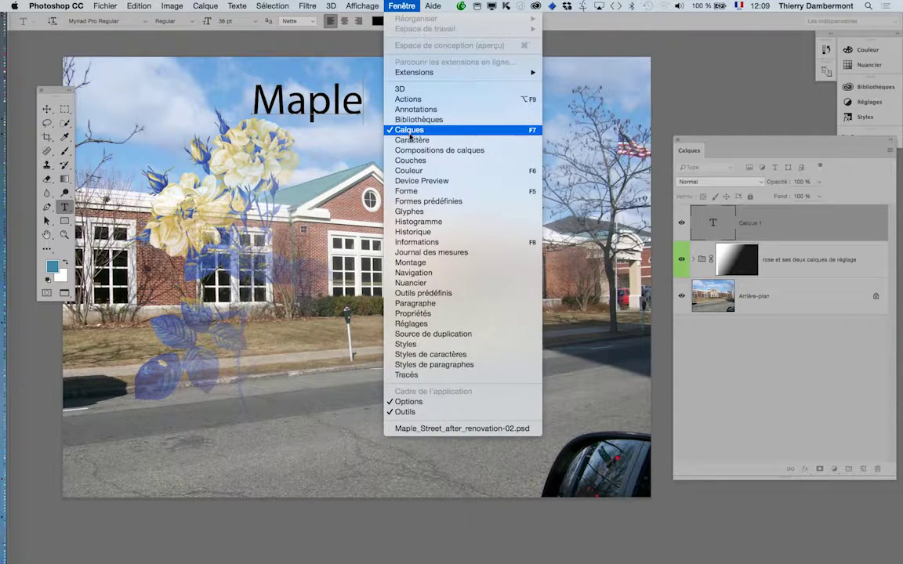
pyautogui.click(239, 7)
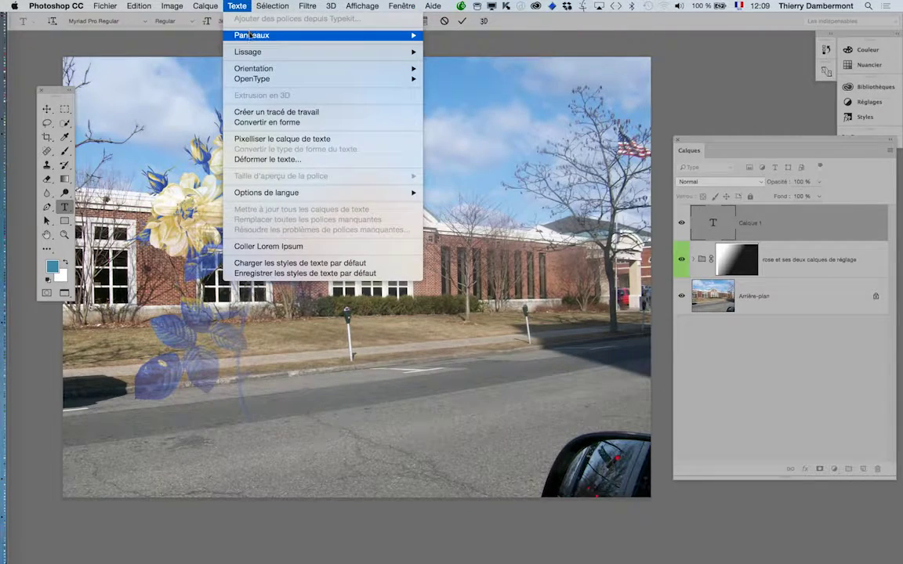
pyautogui.moveTo(251, 36)
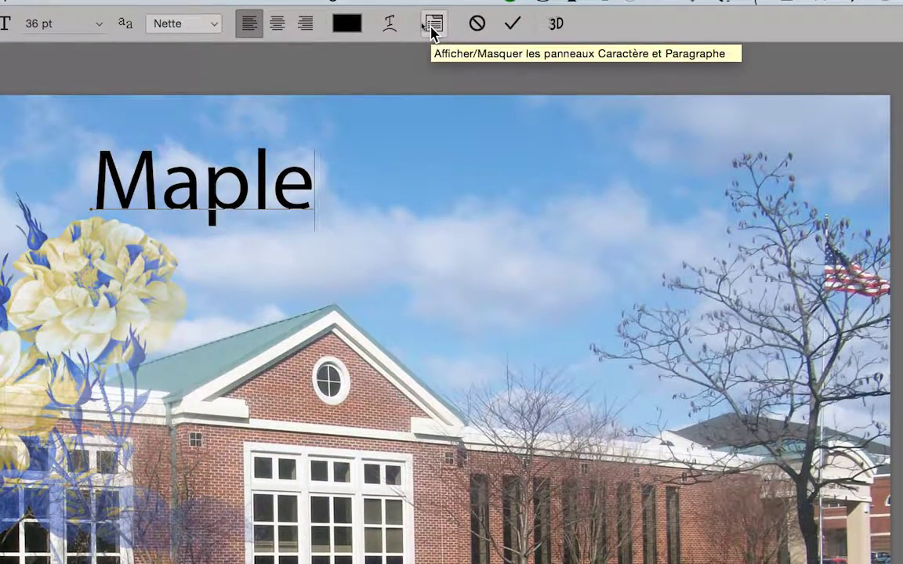
pyautogui.click(433, 24)
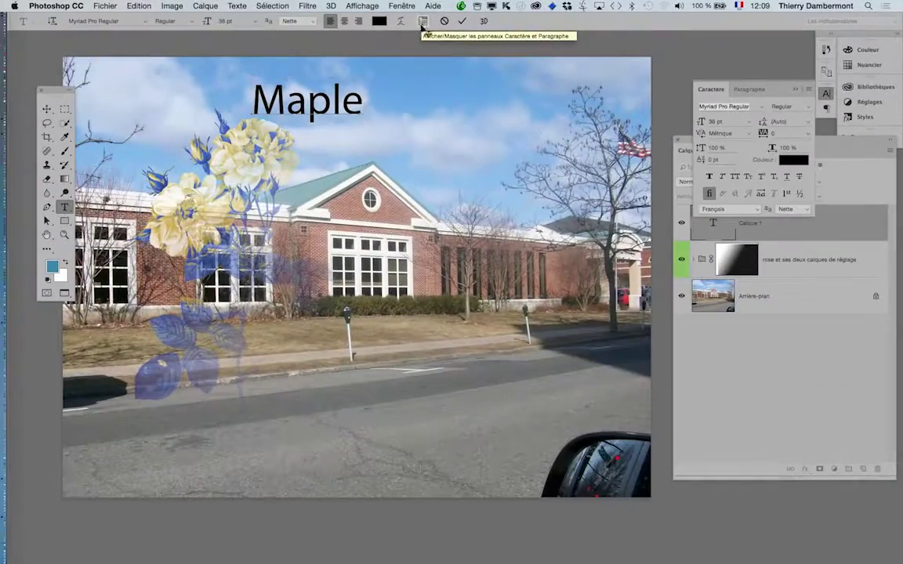
pyautogui.moveTo(710, 88); pyautogui.dragTo(202, 180)
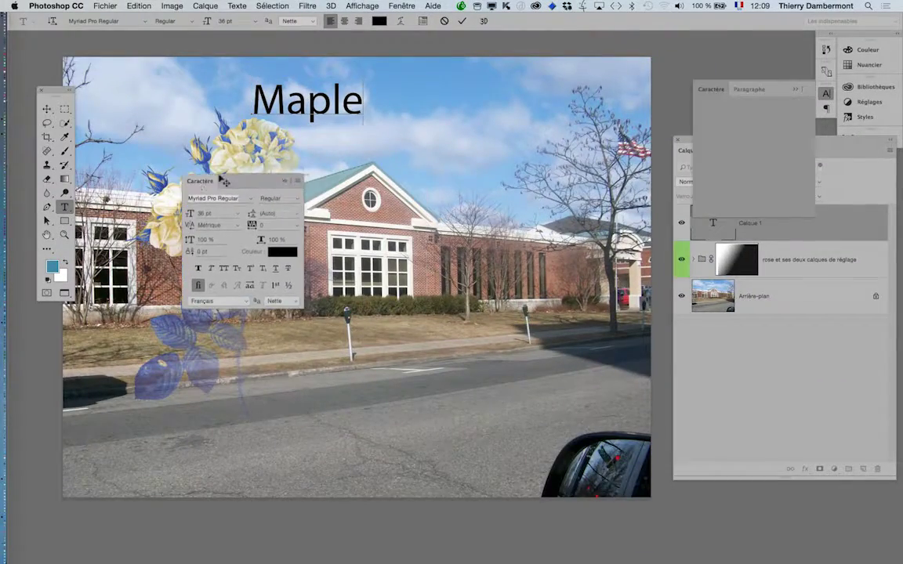
pyautogui.moveTo(718, 92); pyautogui.dragTo(341, 177)
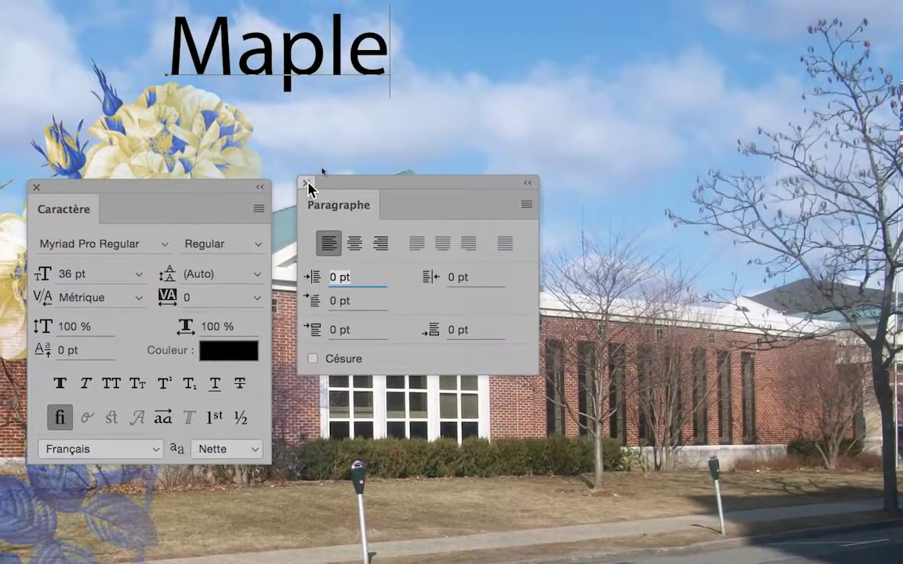
pyautogui.click(628, 147)
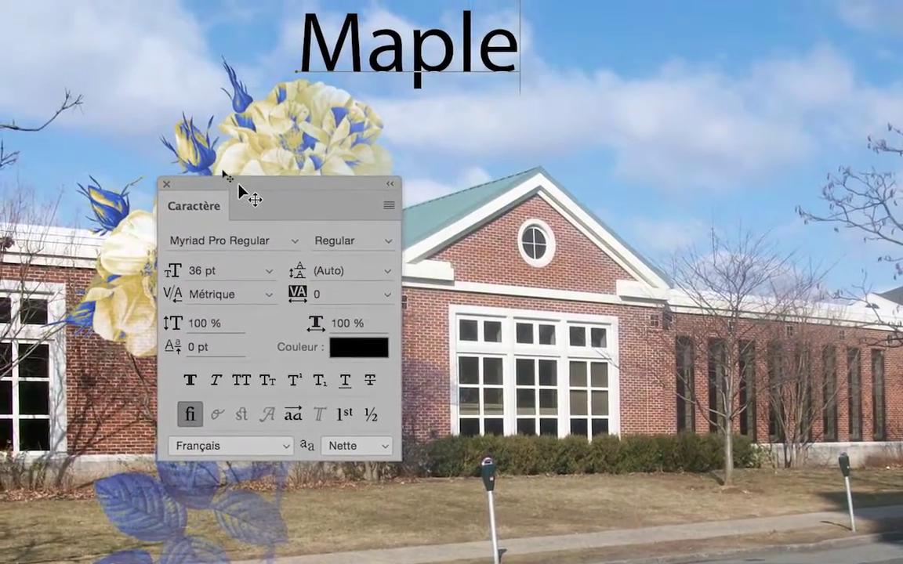
pyautogui.moveTo(108, 187); pyautogui.dragTo(540, 0)
pyautogui.moveTo(384, 122); pyautogui.dragTo(377, 111)
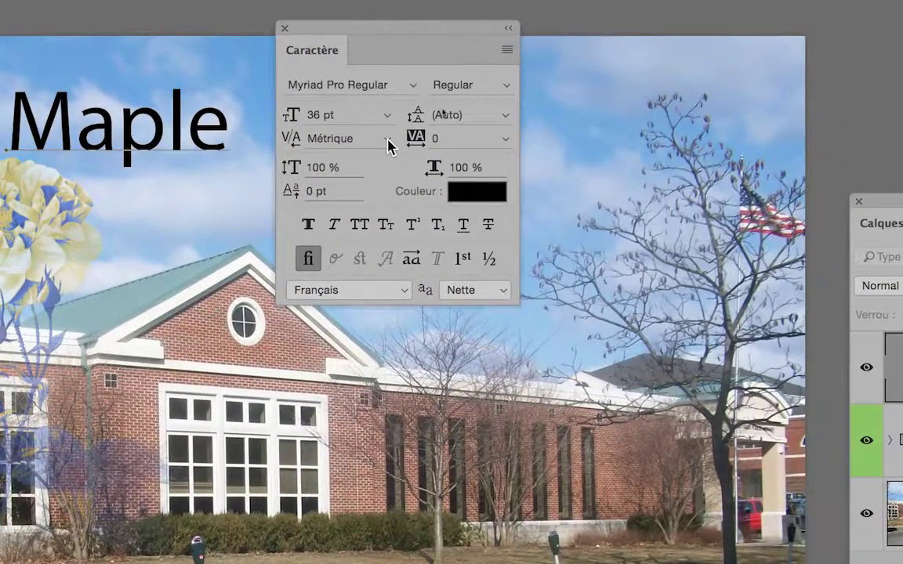
# Set the kerning of the whole word "Maple" to Optique.
pyautogui.click(388, 140)
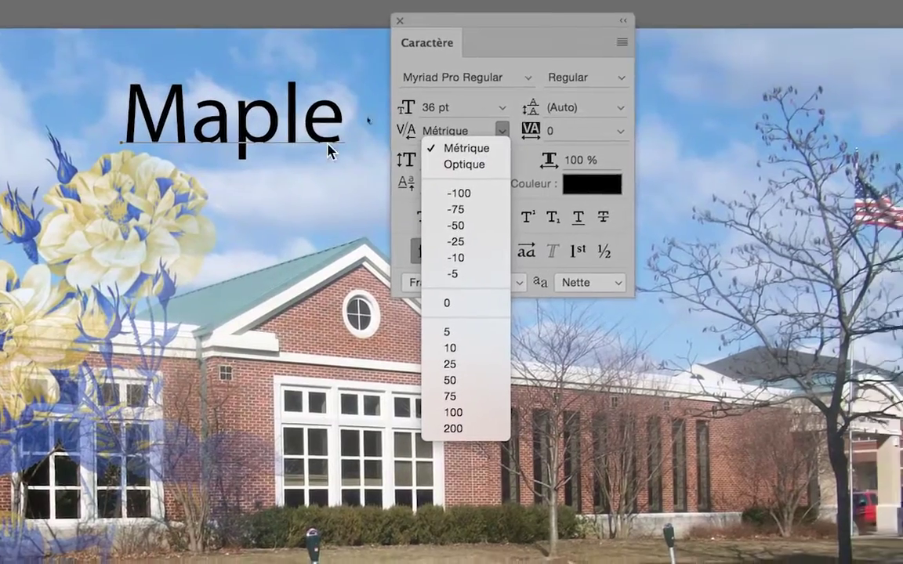
pyautogui.click(447, 164)
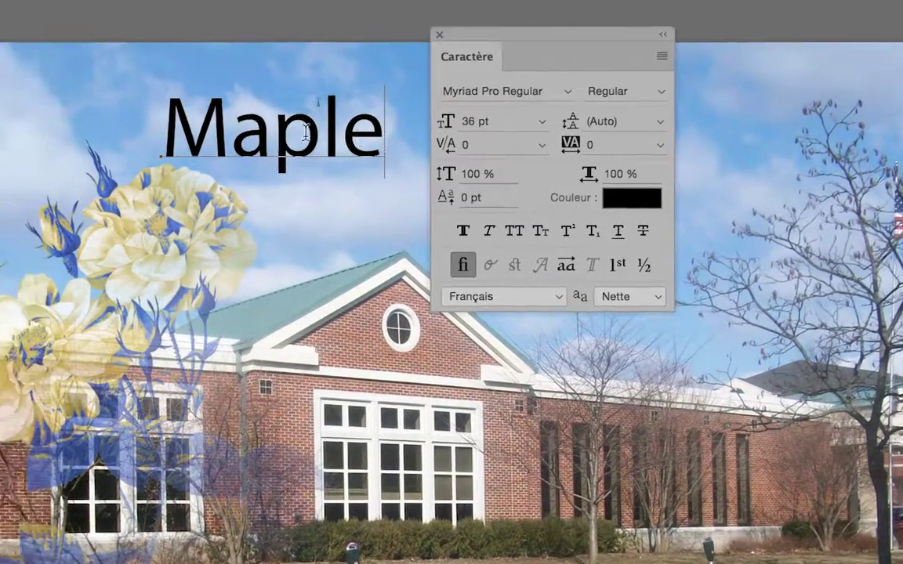
pyautogui.doubleClick(305, 133)
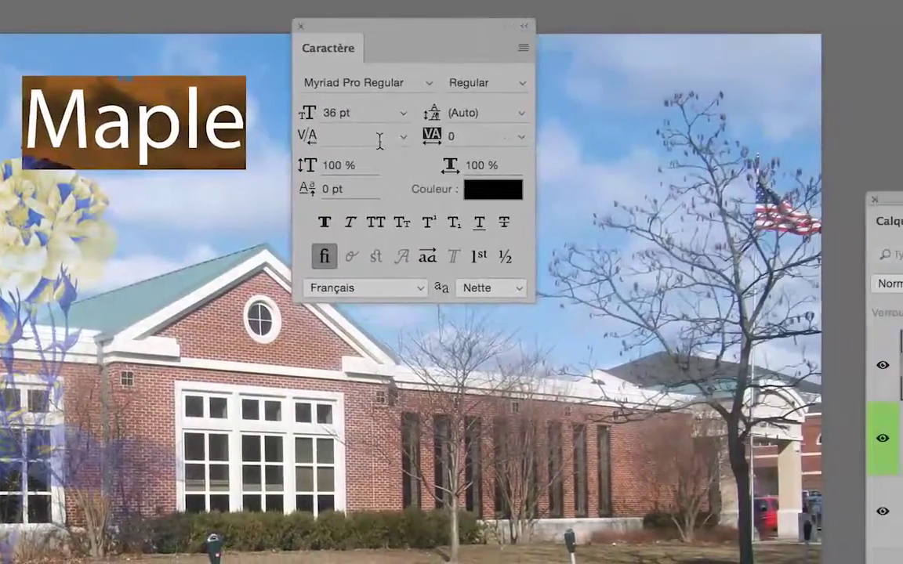
pyautogui.click(403, 136)
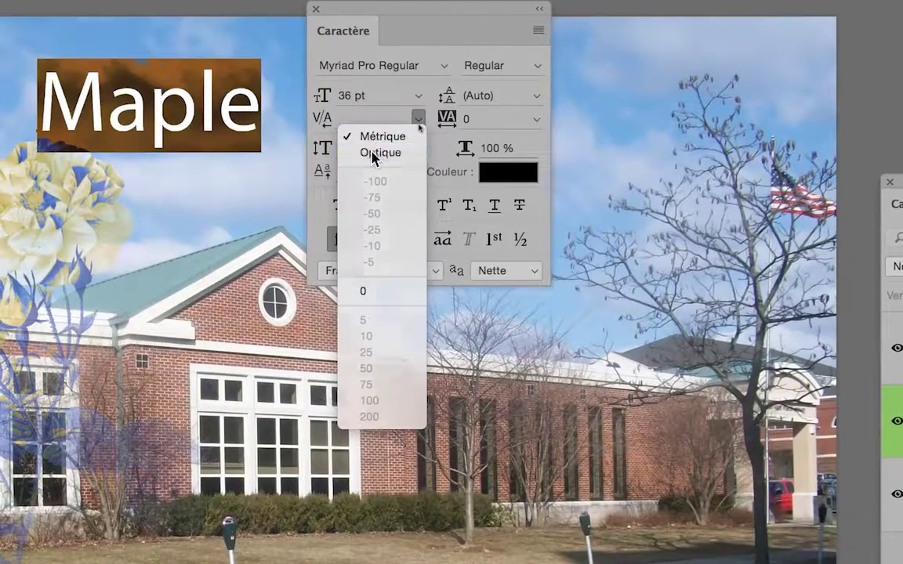
pyautogui.click(373, 153)
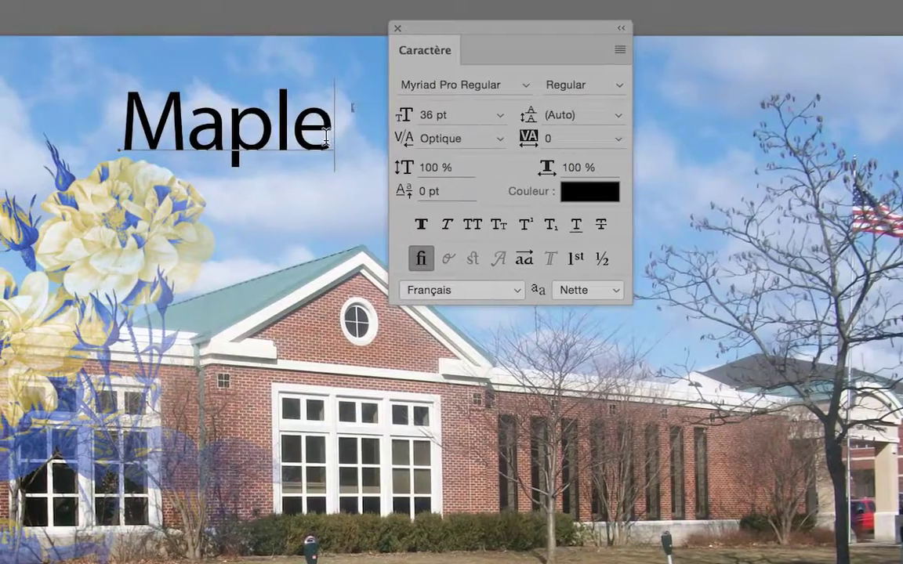
# Commit the text and move "Maple" slightly down so that it overlaps the upper rose.
pyautogui.moveTo(251, 104); pyautogui.dragTo(28, 114)
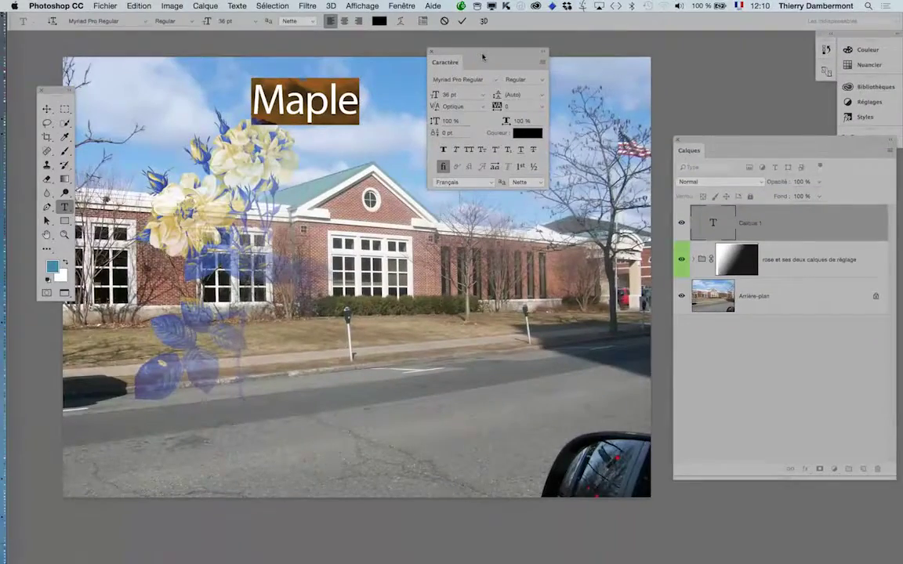
pyautogui.moveTo(482, 56); pyautogui.dragTo(700, 54)
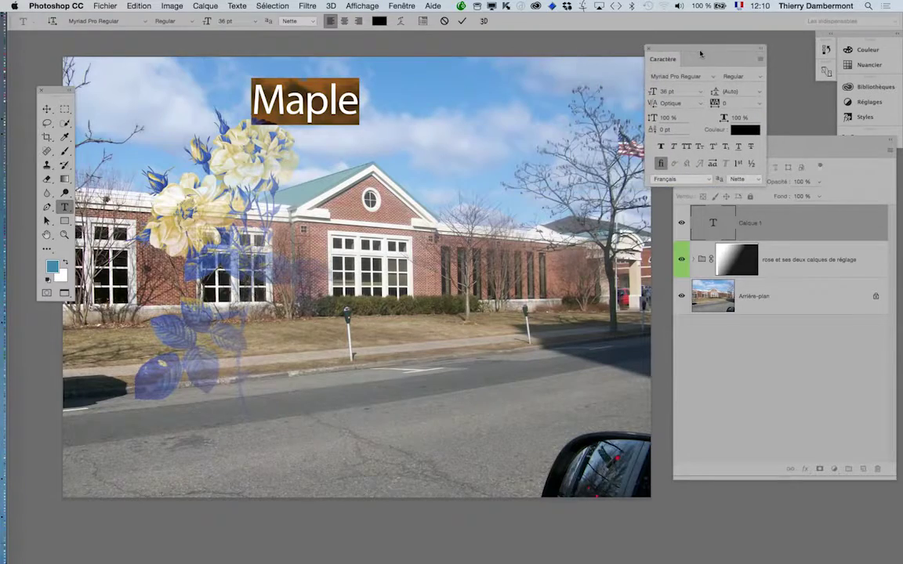
pyautogui.click(47, 108)
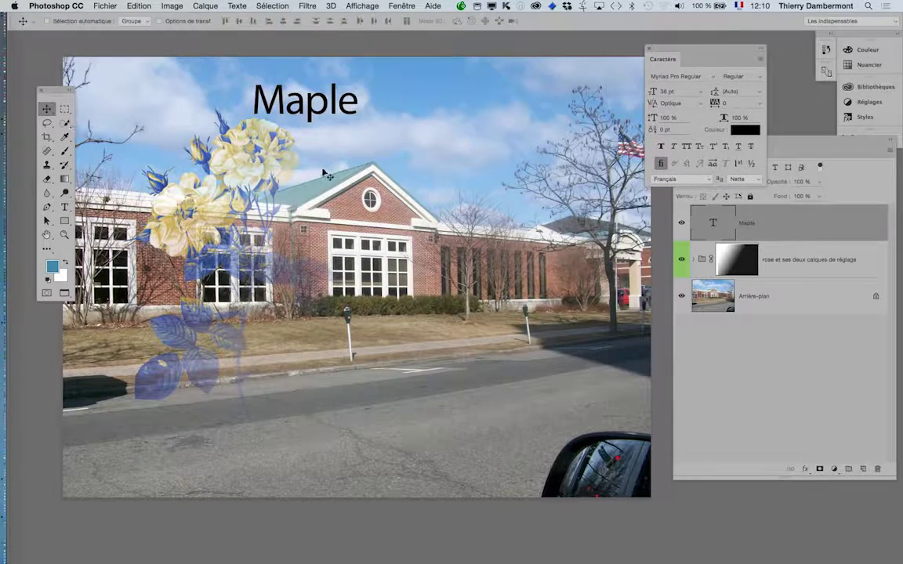
pyautogui.moveTo(312, 120); pyautogui.dragTo(315, 147)
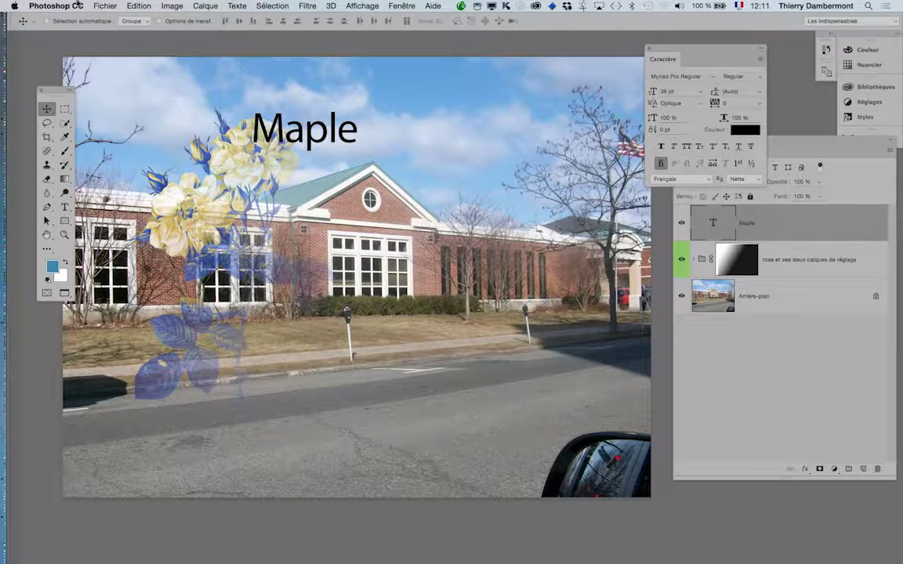
# Save the layered document in Photoshop PDF format as Maple_Street_after_renovation-02.pdf in the day 2 course folder, with layers included.
pyautogui.click(105, 6)
pyautogui.moveTo(138, 150)
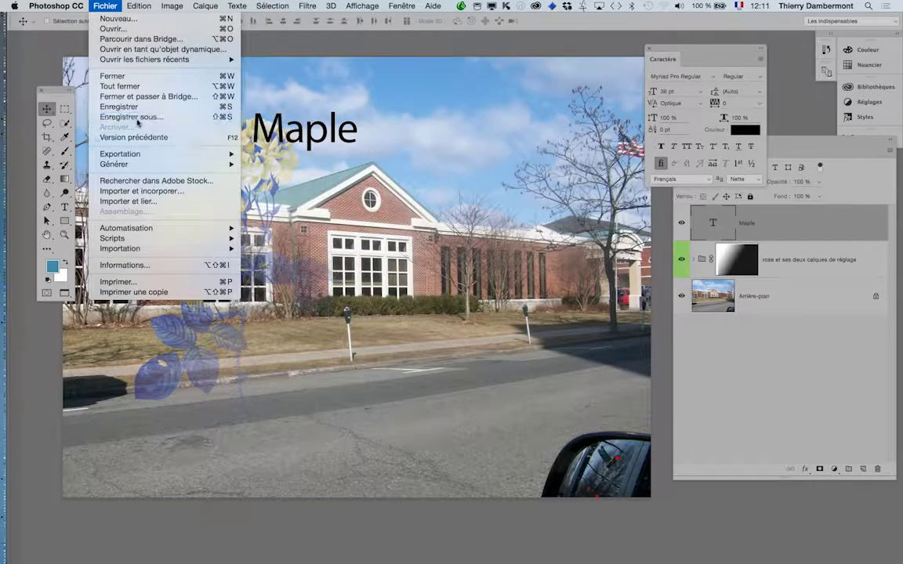
pyautogui.click(131, 117)
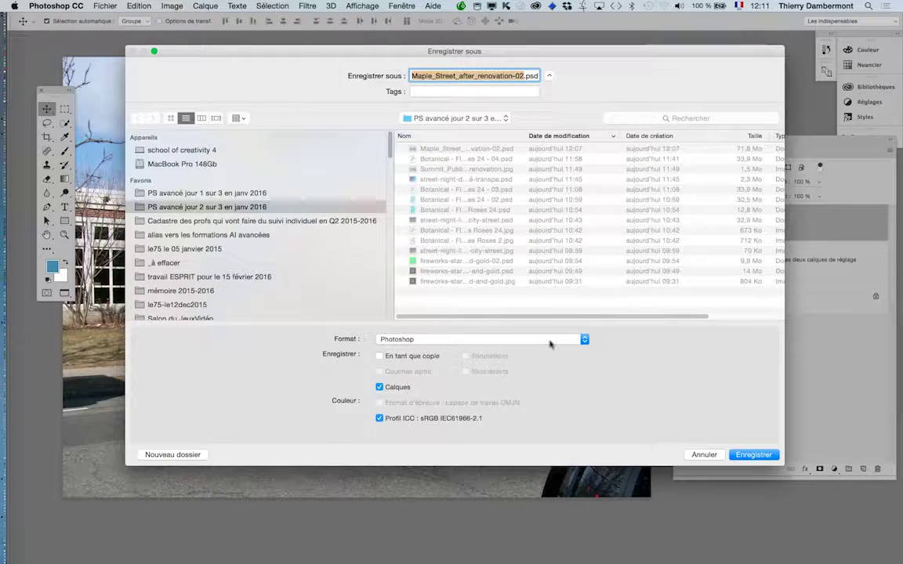
pyautogui.click(439, 340)
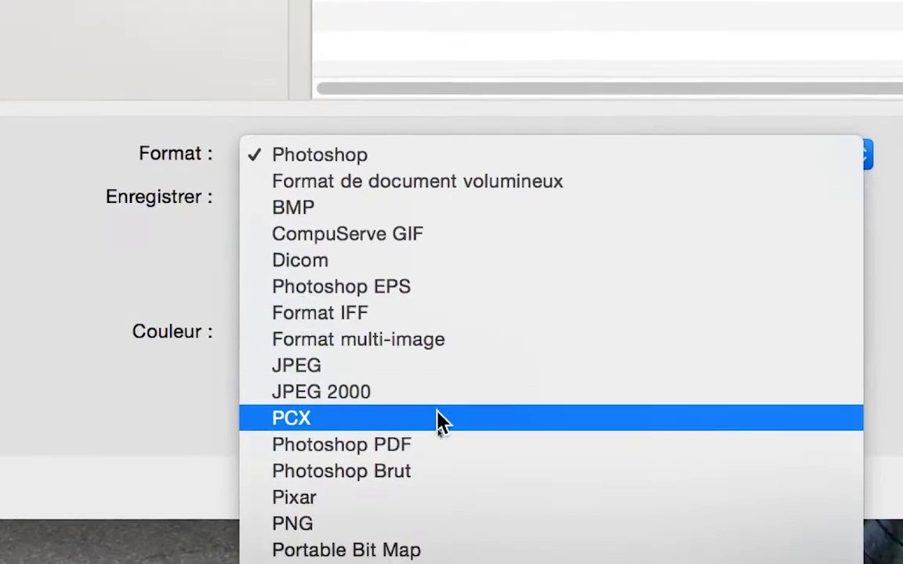
pyautogui.click(436, 444)
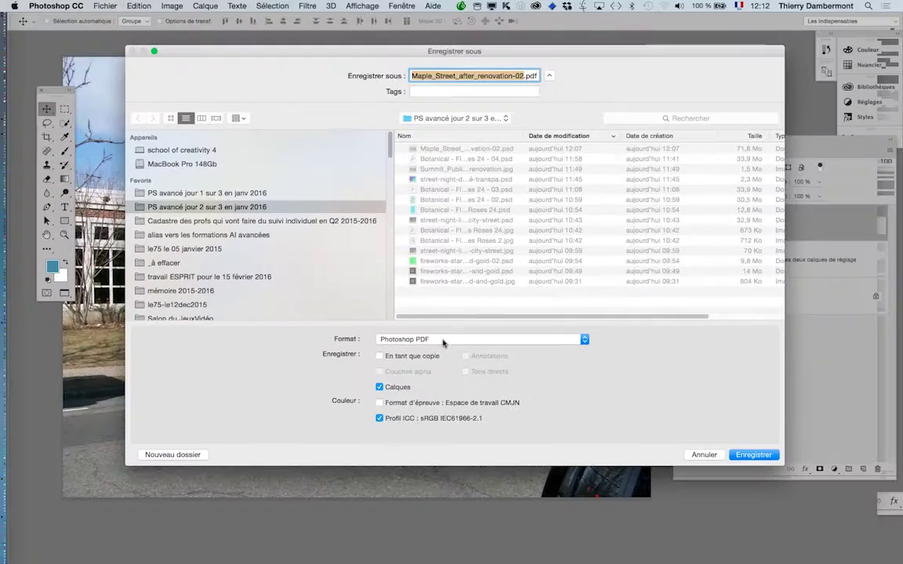
pyautogui.click(753, 454)
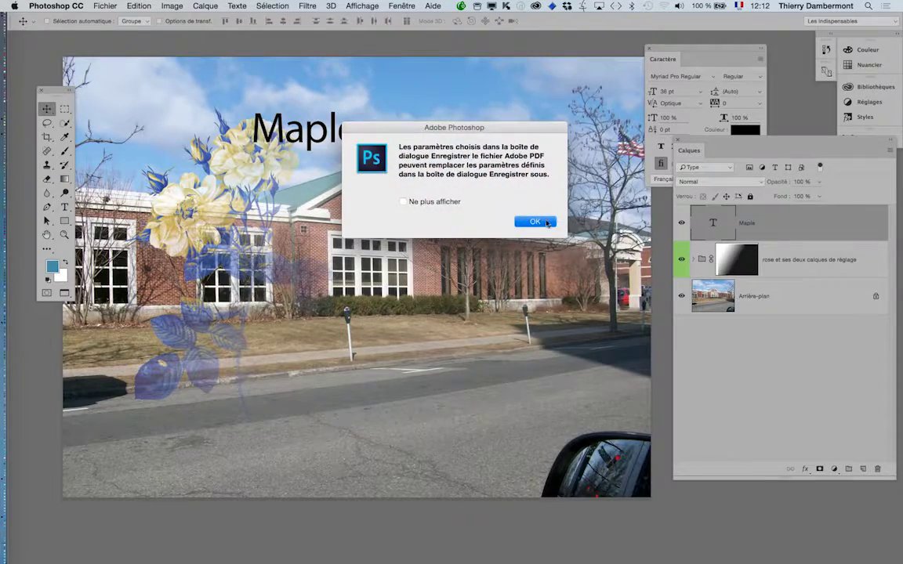
# Generate the PDF with Photoshop editing capabilities preserved and fast web view optimisation, accepting the compatibility notice.
pyautogui.click(492, 207)
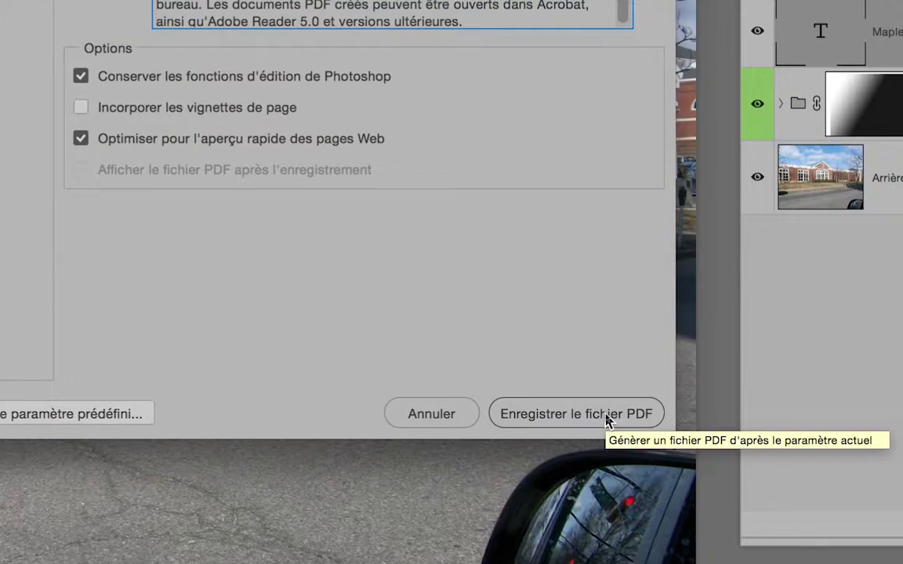
pyautogui.click(606, 417)
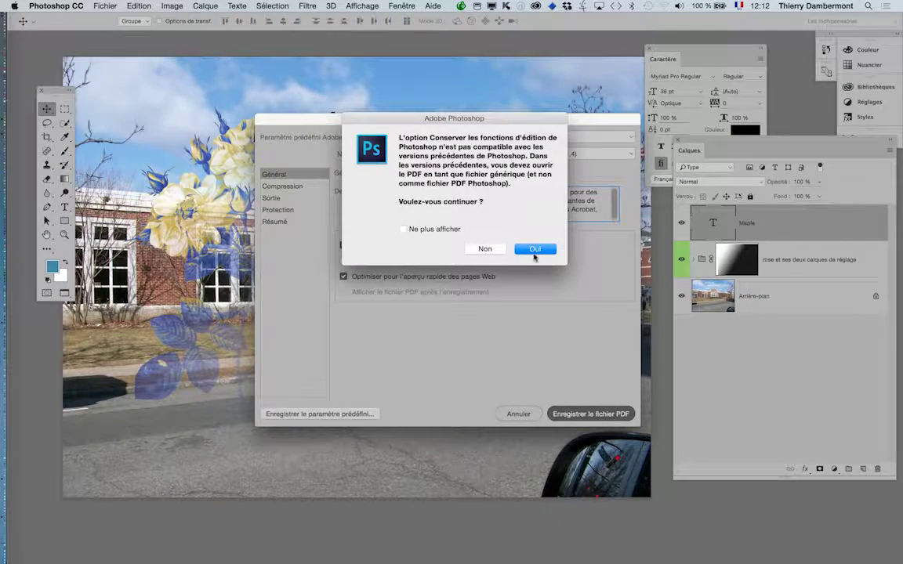
pyautogui.click(465, 83)
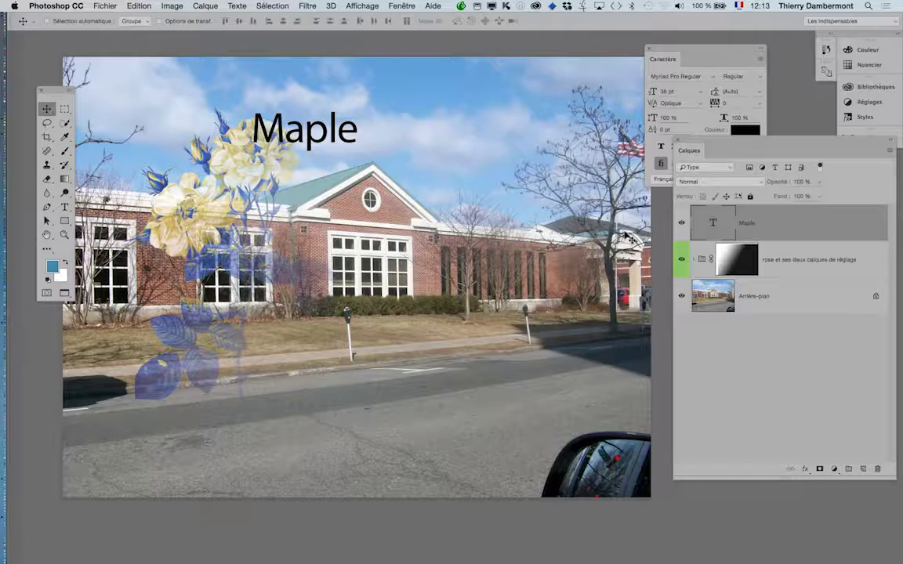
# Switch to Finder, show the folder "PS avancé jour 2 sur 3 en janv 2016" in a new window and sort its files by modification date.
pyautogui.press('super+Tab')
pyautogui.press('super+Tab')
pyautogui.press('super+Tab')
pyautogui.press('super+Tab')
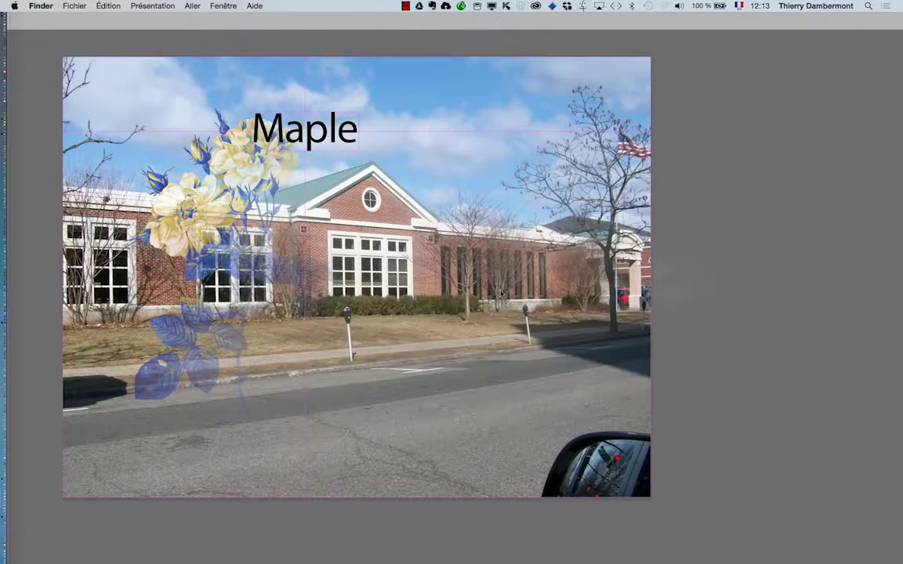
pyautogui.click(75, 6)
pyautogui.click(102, 19)
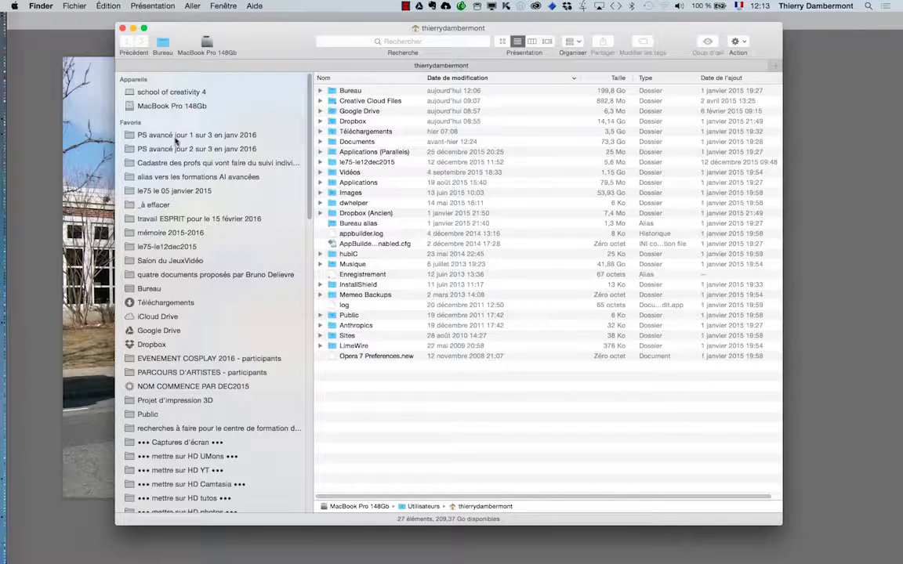
pyautogui.click(206, 149)
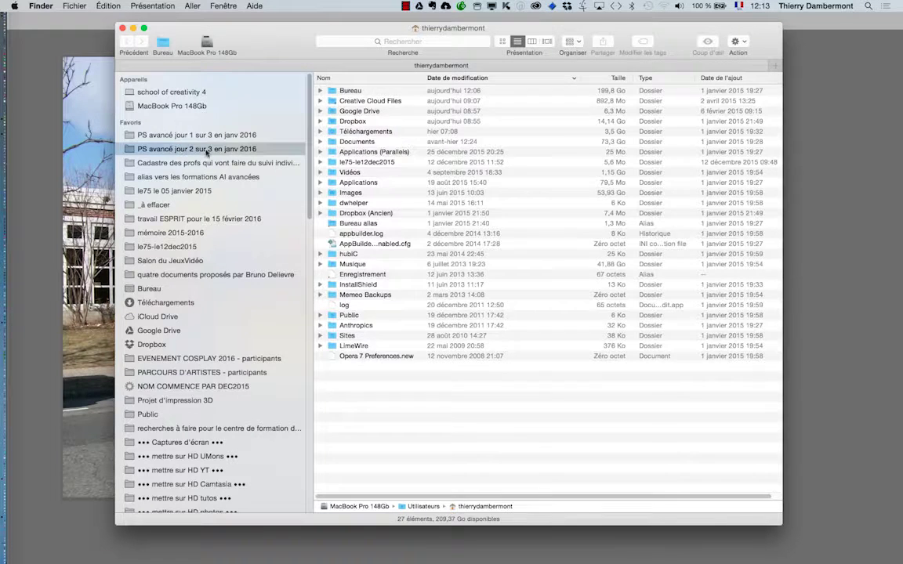
pyautogui.click(517, 41)
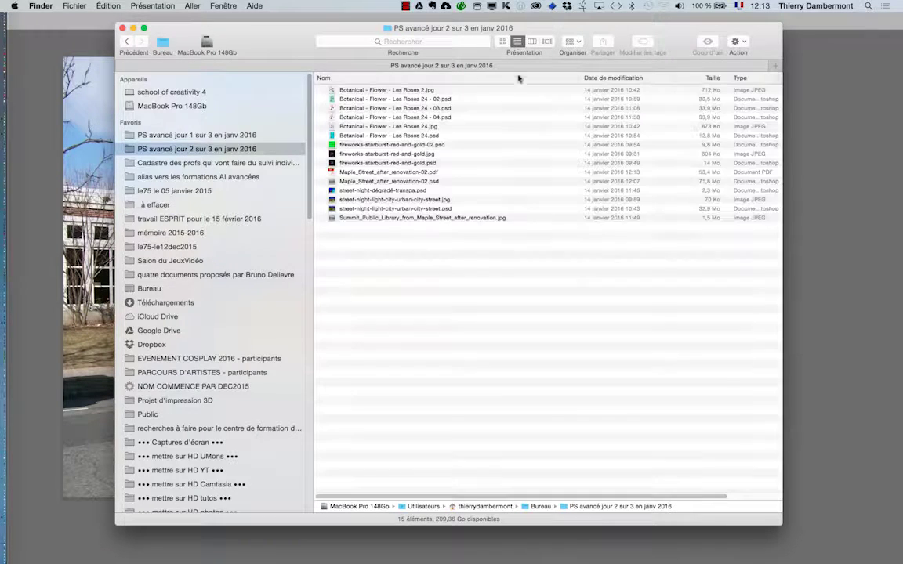
pyautogui.click(597, 78)
# Open Maple_Street_after_renovation-02.pdf with Adobe Reader and decline making Reader the default PDF application.
pyautogui.click(387, 91)
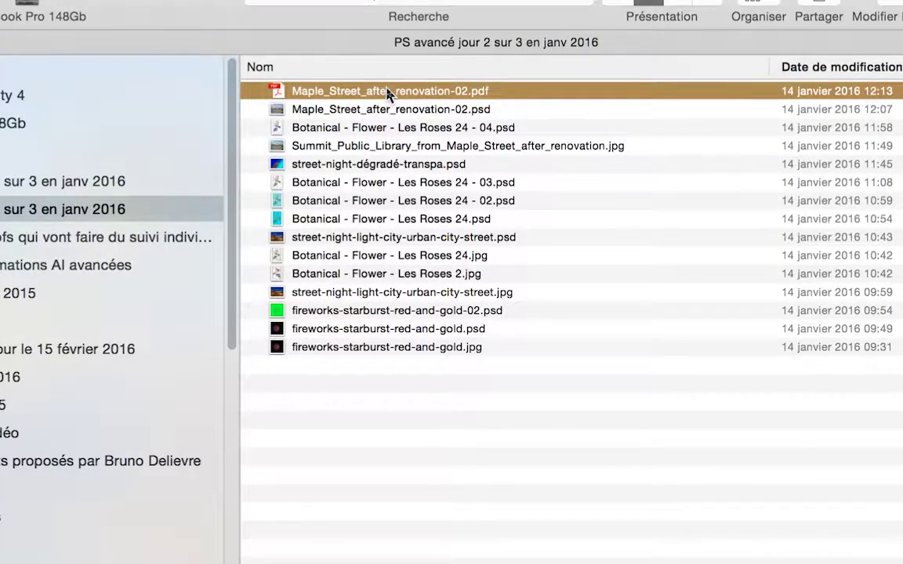
pyautogui.rightClick(388, 92)
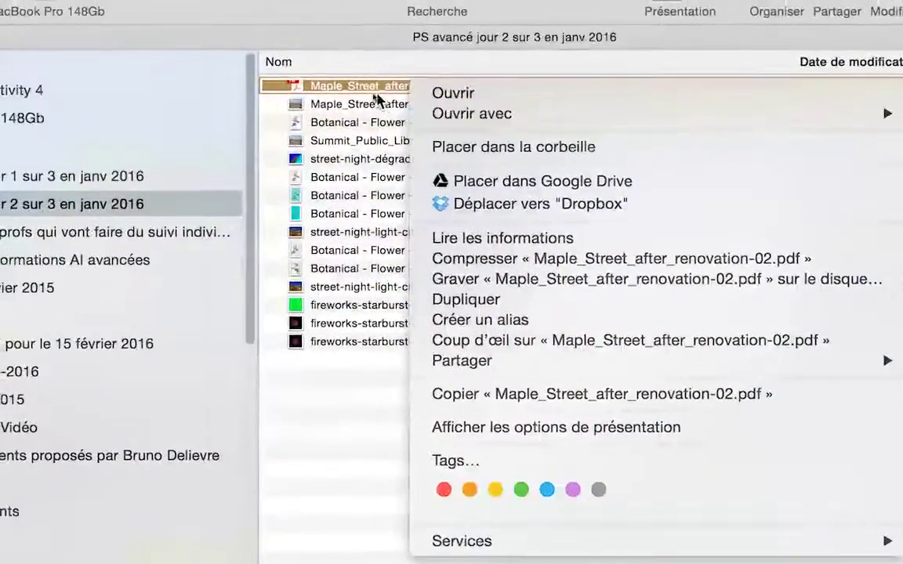
pyautogui.click(345, 94)
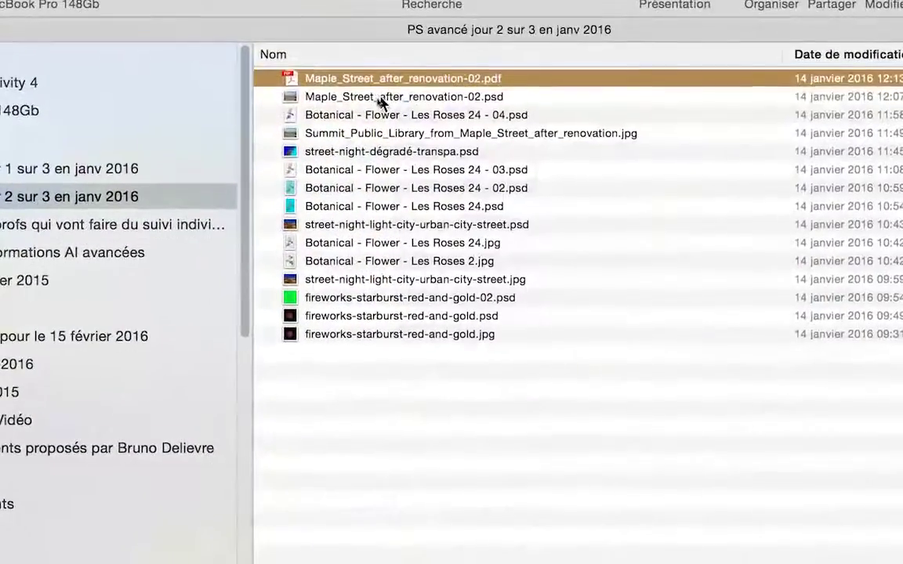
pyautogui.click(345, 96)
pyautogui.click(380, 87)
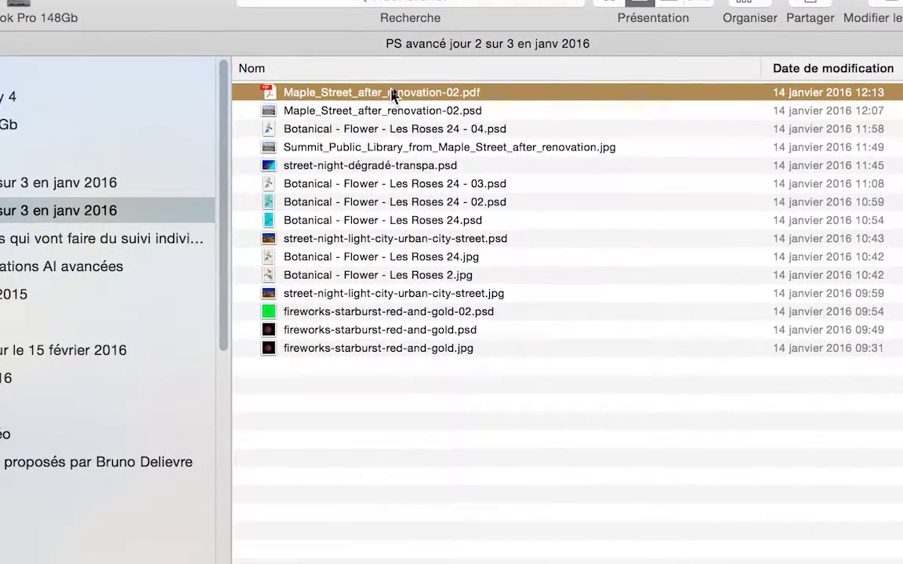
pyautogui.rightClick(392, 94)
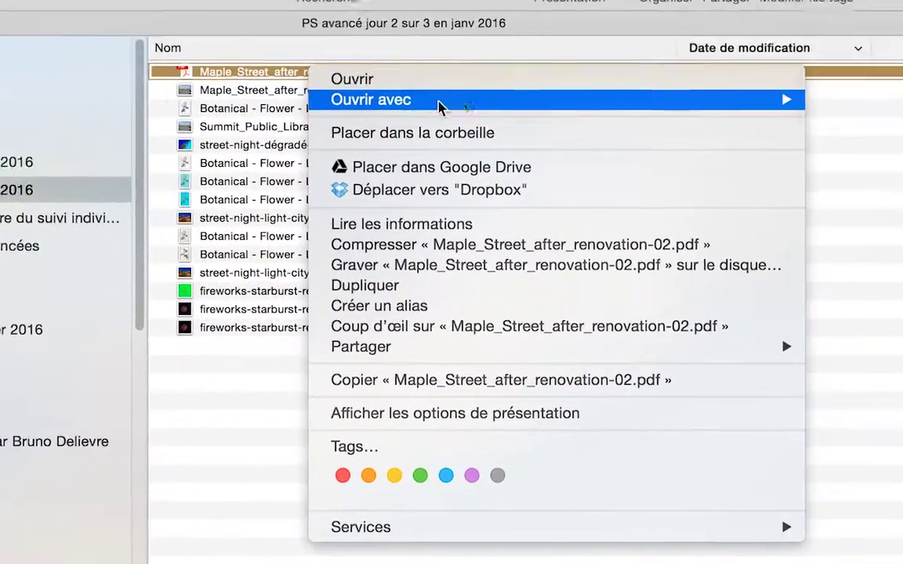
pyautogui.moveTo(716, 120)
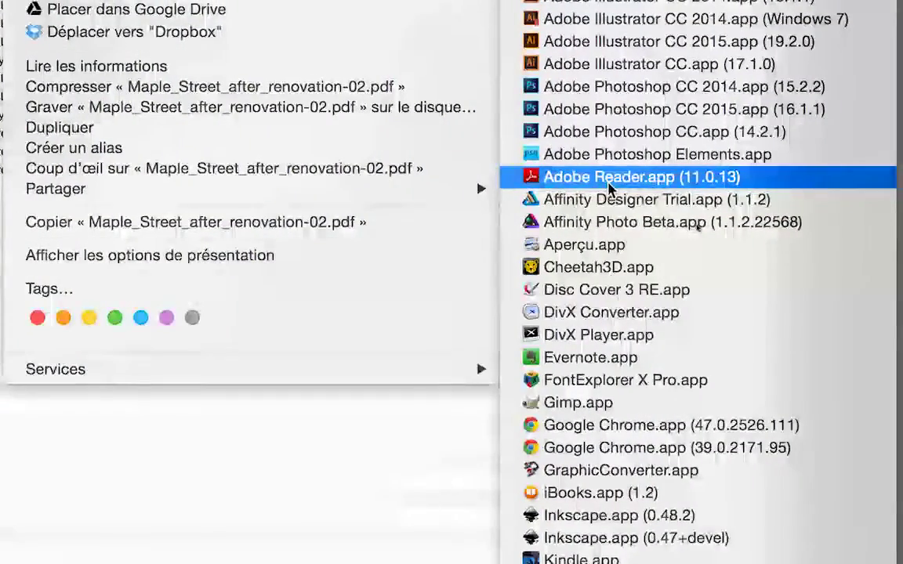
pyautogui.click(610, 187)
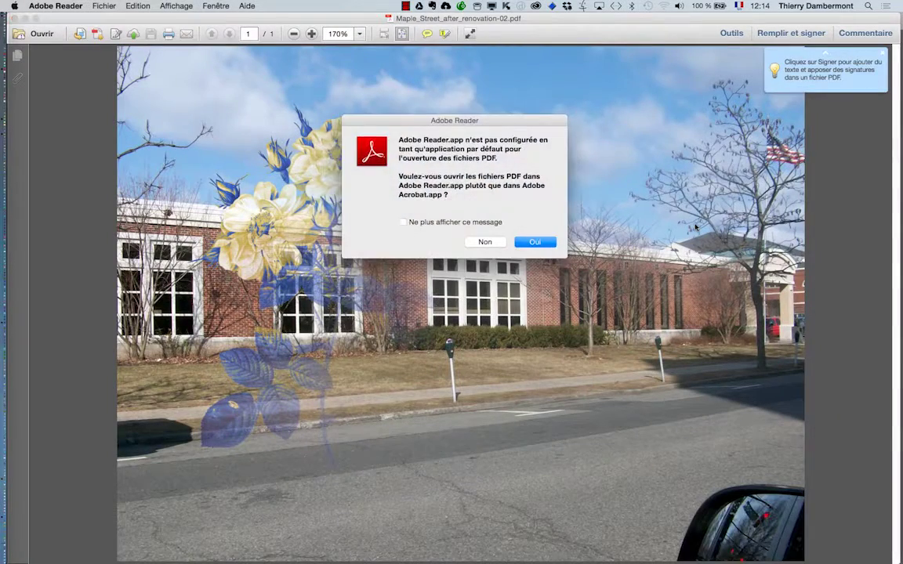
pyautogui.click(491, 244)
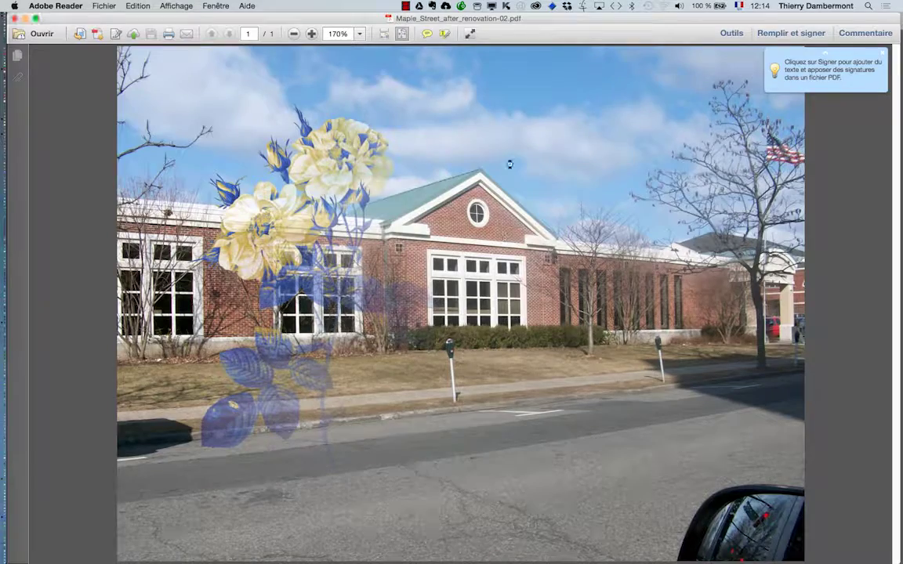
# Magnify the PDF page to 600% and inspect the whole word "Maple" over the rose.
pyautogui.click(311, 33)
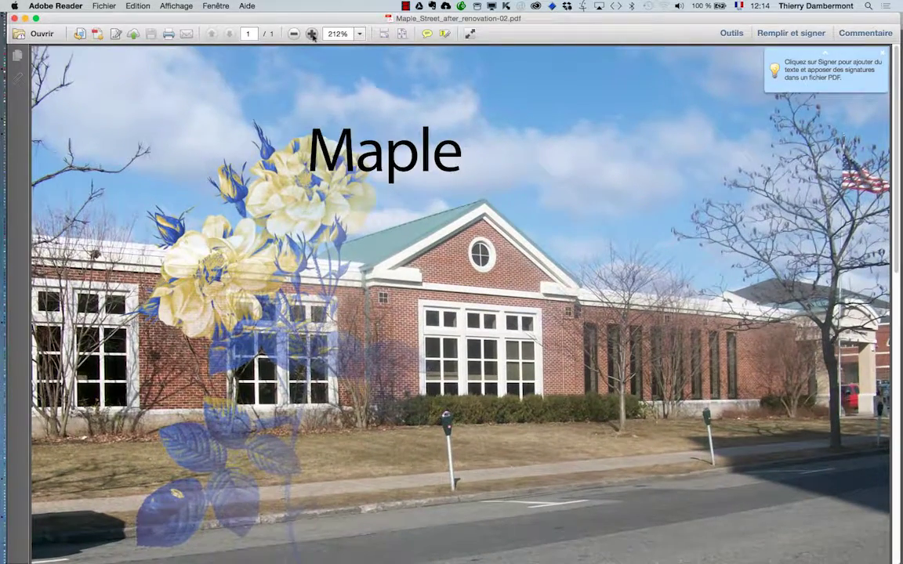
pyautogui.click(311, 34)
pyautogui.click(311, 34)
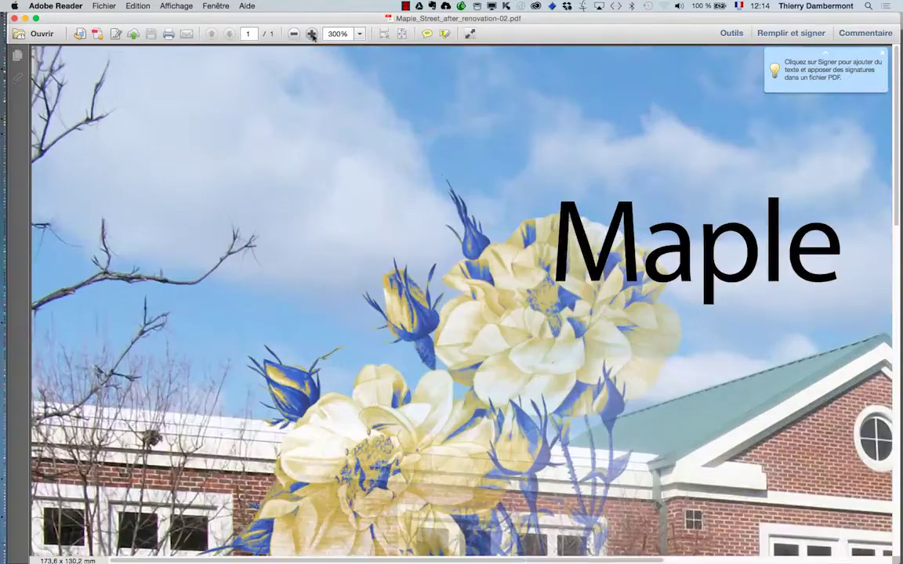
pyautogui.click(311, 34)
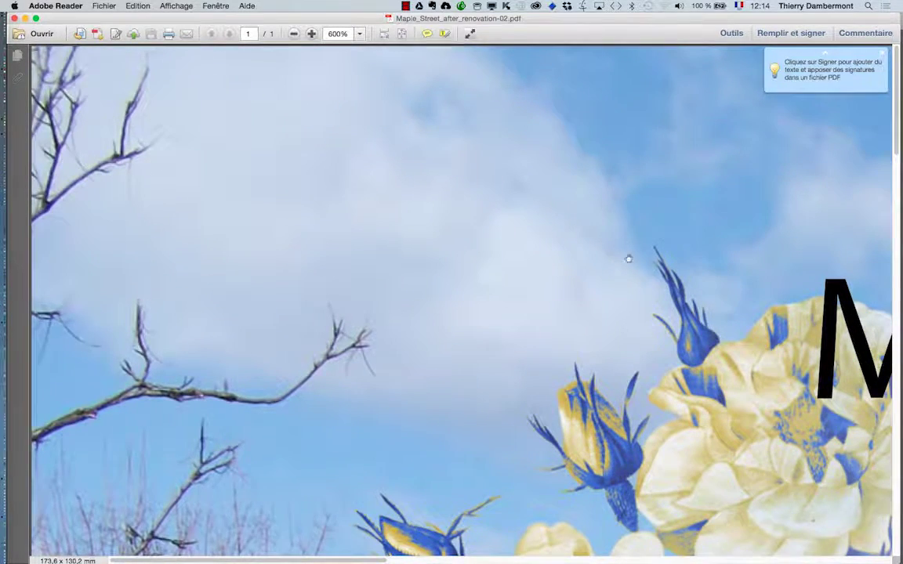
pyautogui.hscroll(10, 626, 258)
pyautogui.scroll(-3, 627, 258)
pyautogui.hscroll(10, 509, 232)
pyautogui.scroll(2, 509, 231)
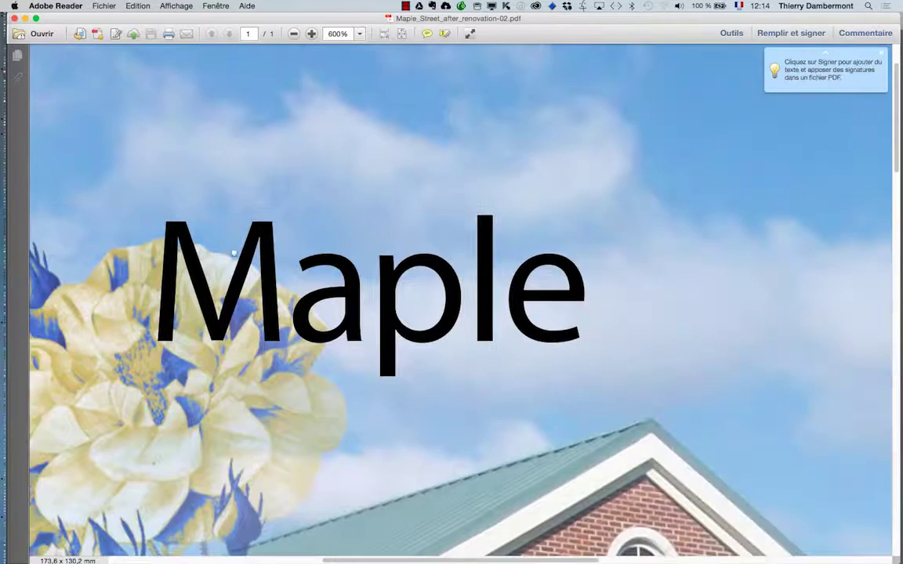
# Examine the outlines of the "M", "a" and "p" against the photo's pixels at magnifications up to 2400%.
pyautogui.click(311, 34)
pyautogui.click(311, 34)
pyautogui.scroll(-2, 353, 163)
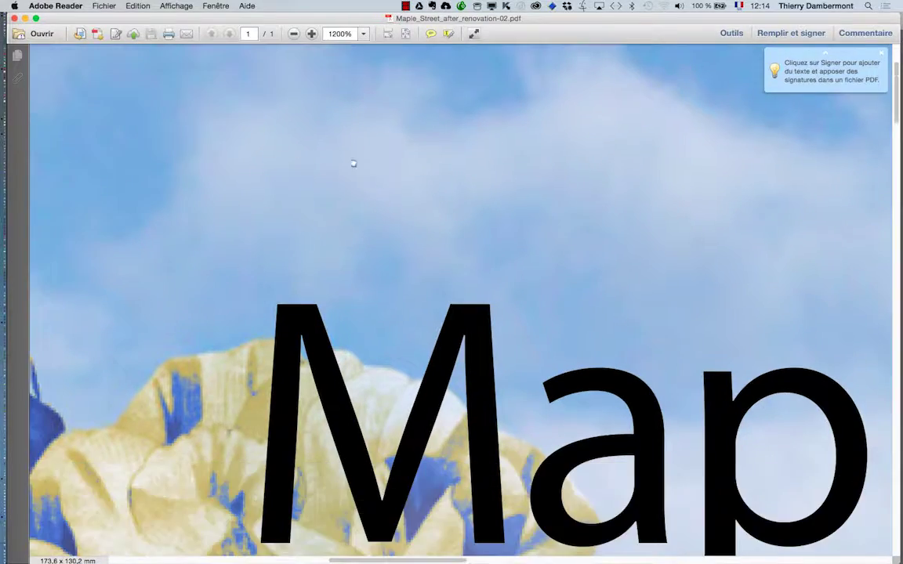
pyautogui.scroll(-5, 353, 163)
pyautogui.hscroll(-1, 353, 163)
pyautogui.click(311, 34)
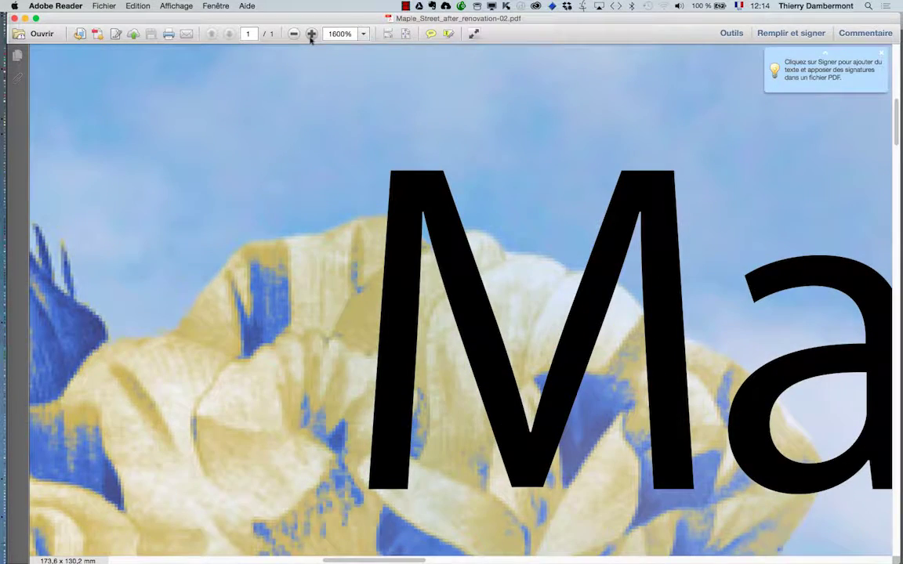
pyautogui.click(311, 34)
pyautogui.scroll(-2, 311, 181)
pyautogui.hscroll(2, 311, 181)
pyautogui.scroll(-3, 311, 181)
pyautogui.hscroll(4, 311, 181)
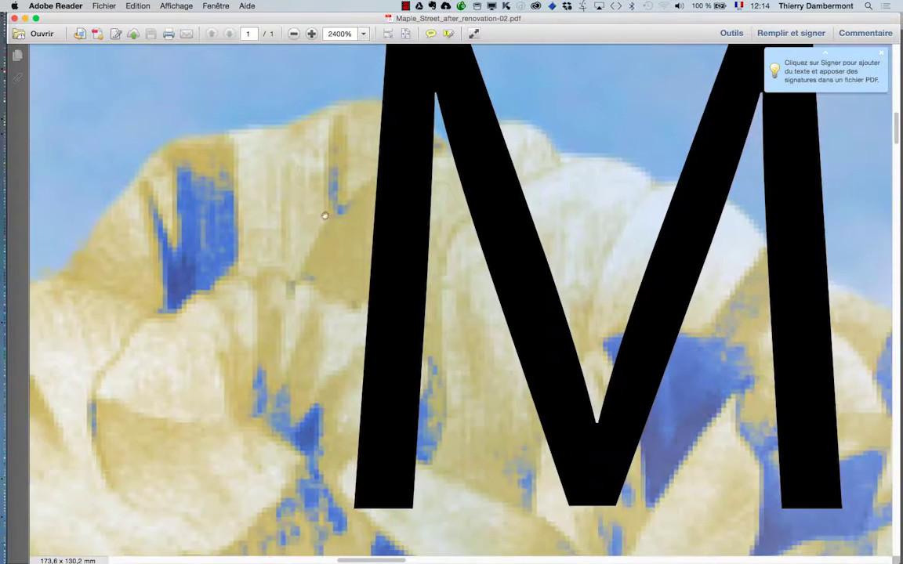
pyautogui.hscroll(7, 473, 385)
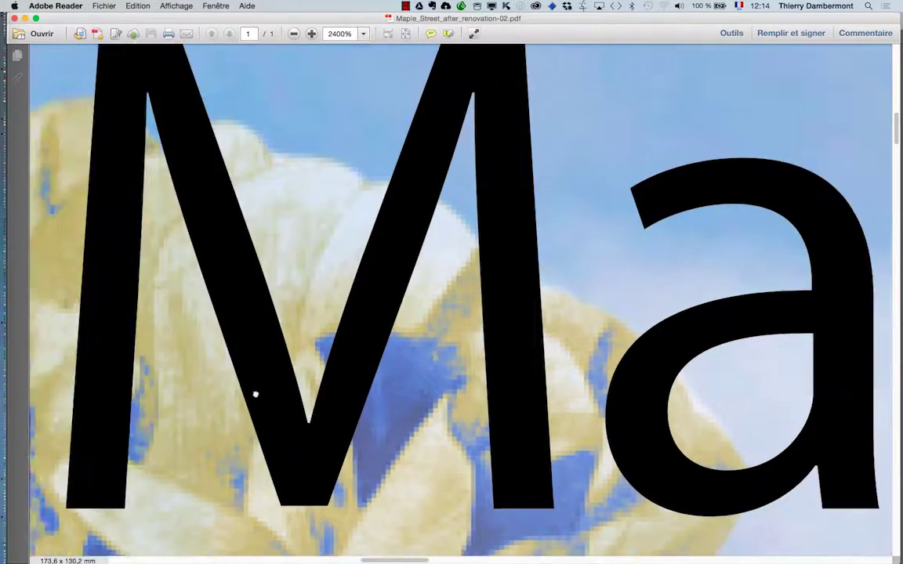
pyautogui.scroll(-1, 456, 429)
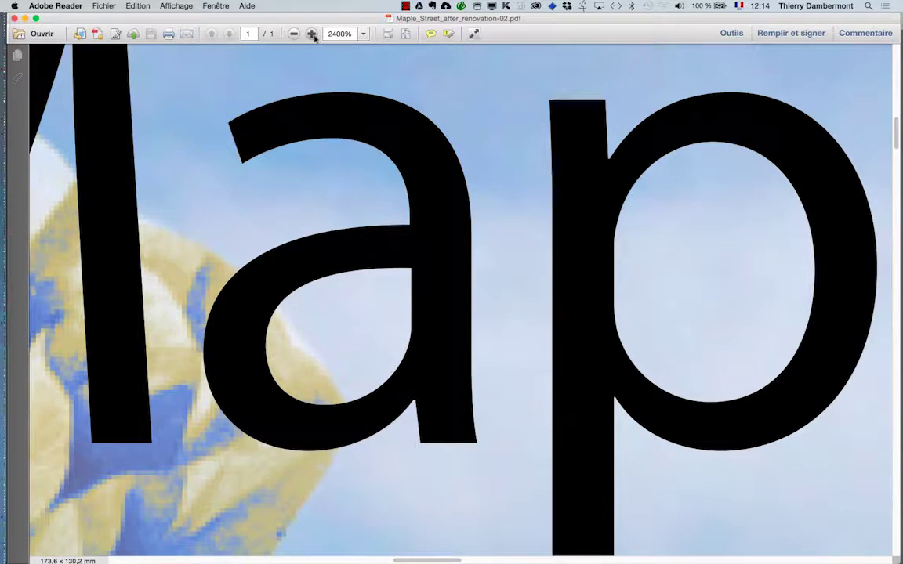
# Compare the contour of the letter "a" with the pixels of the rose at 6400% magnification.
pyautogui.click(311, 34)
pyautogui.click(312, 34)
pyautogui.click(311, 34)
pyautogui.scroll(-3, 203, 153)
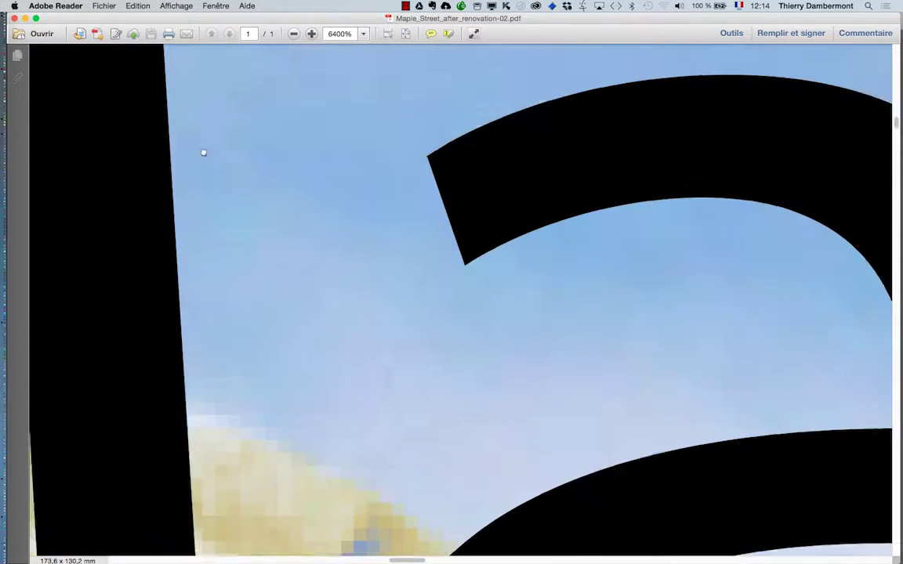
pyautogui.hscroll(5, 375, 402)
pyautogui.scroll(-10, 374, 402)
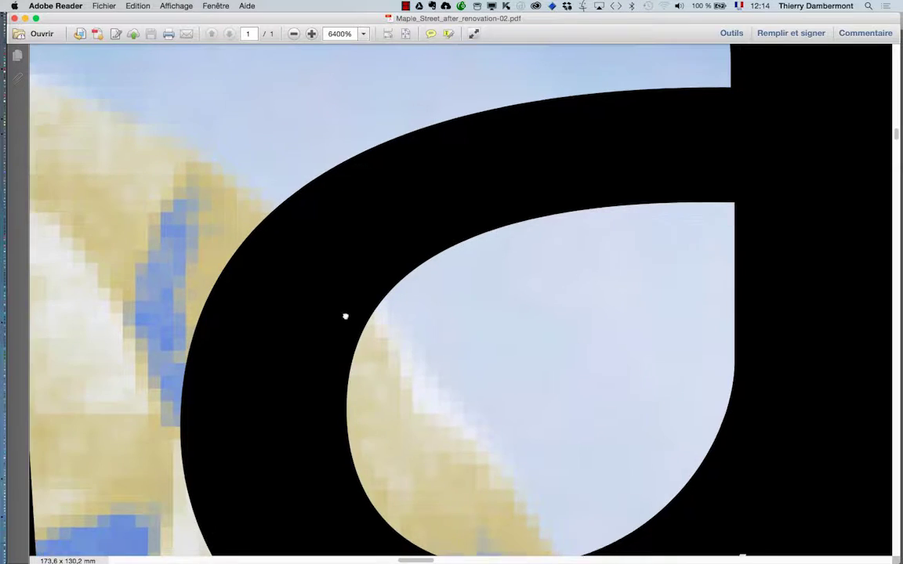
pyautogui.scroll(-8, 345, 315)
pyautogui.hscroll(5, 344, 316)
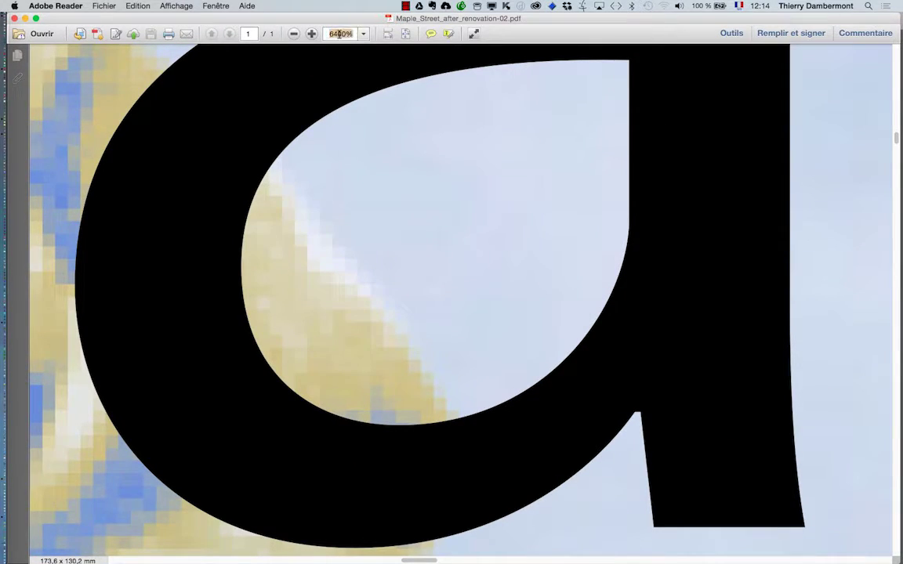
# Display the preset magnifications available for the PDF page.
pyautogui.click(363, 34)
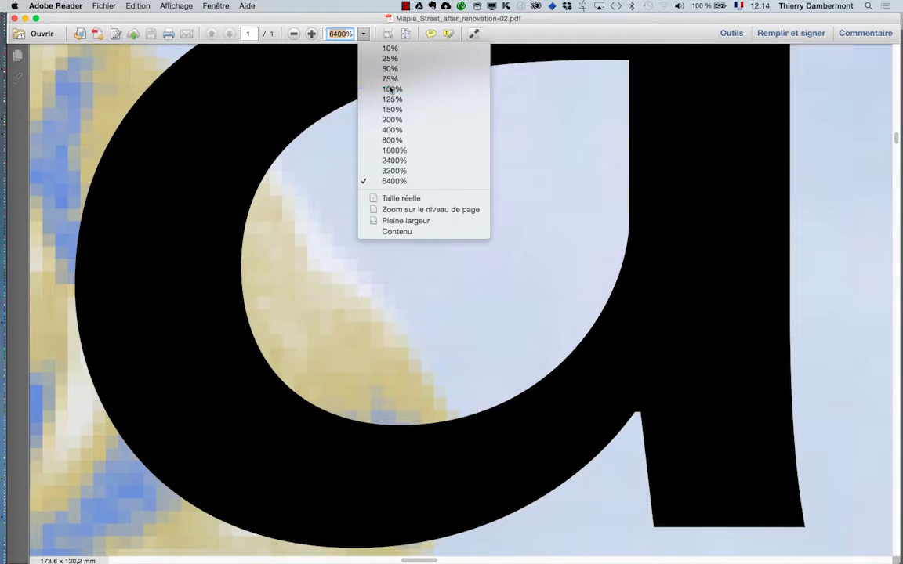